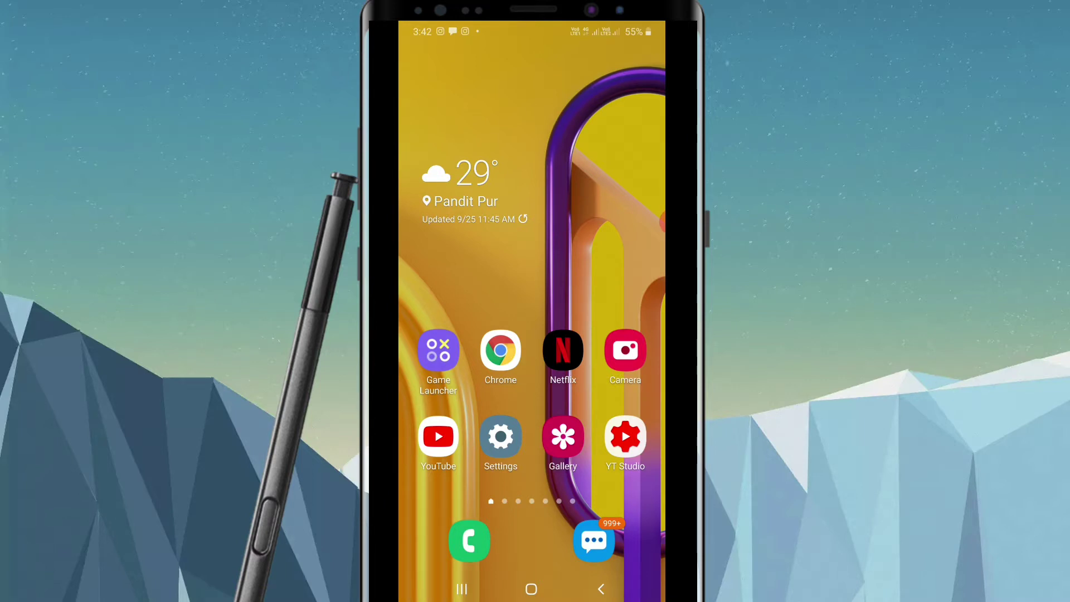
Launch the YouTube app from the home screen to show the recommended feed
left_click(438, 437)
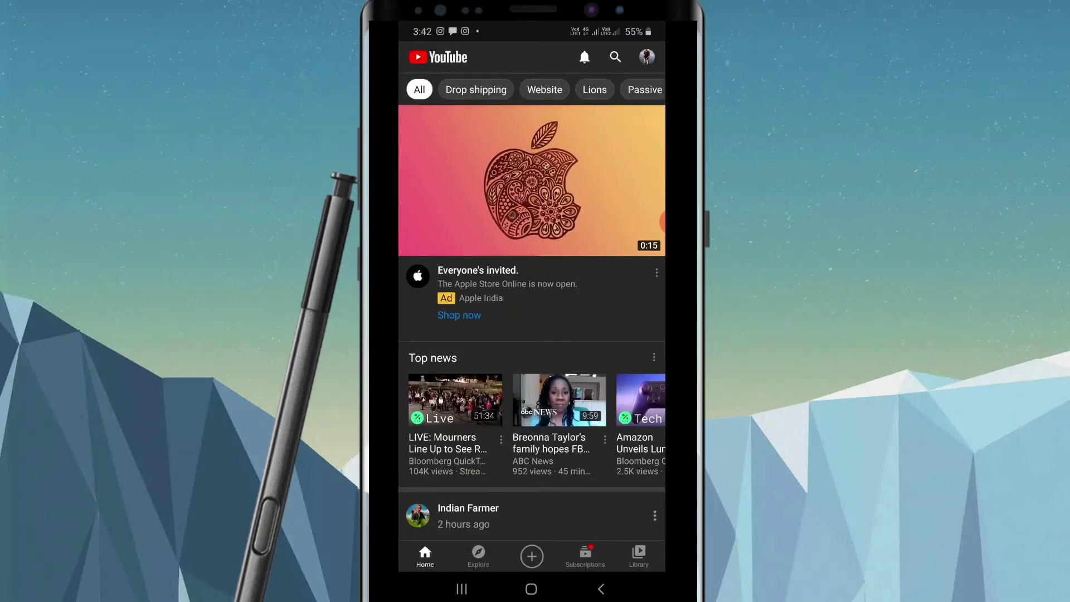
scroll(532, 334, "down", 5)
scroll(531, 335, "up", 5)
From Library's playlists, open the Entertainment playlist with its 8 videos
left_click(639, 556)
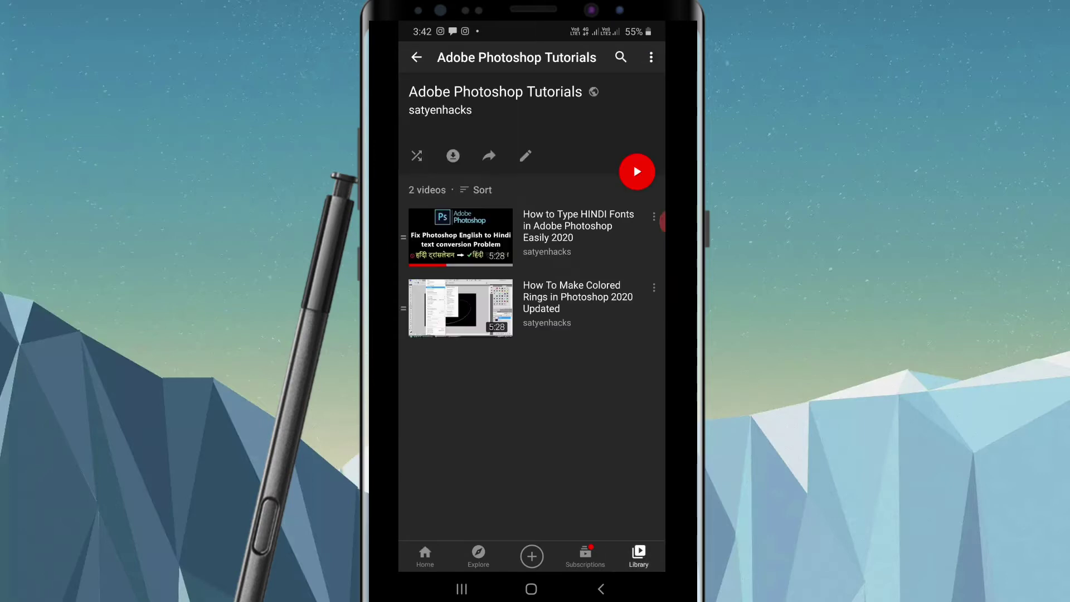
left_click(416, 57)
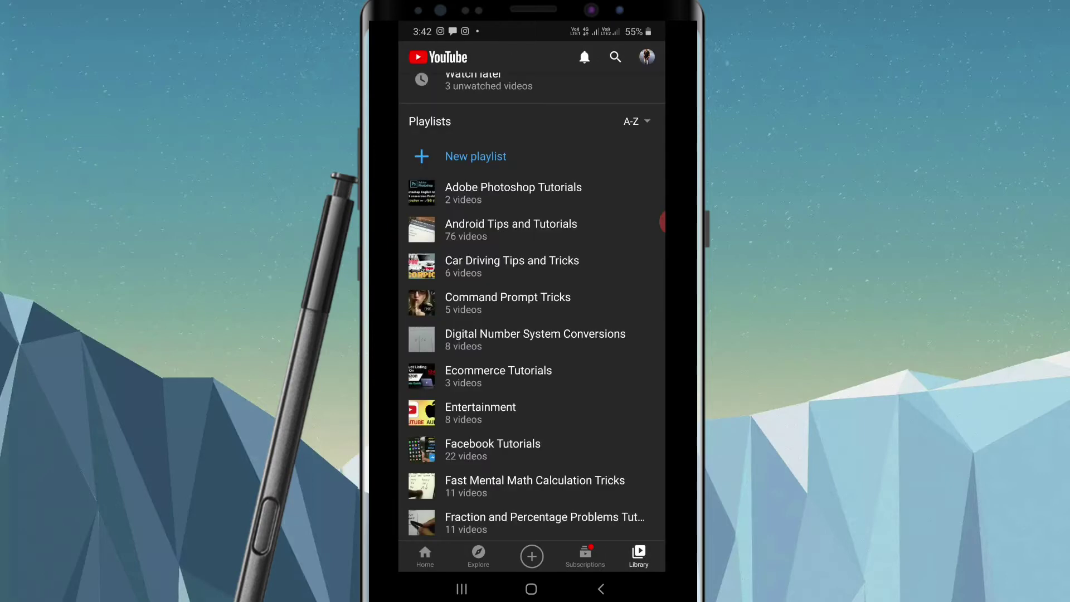
scroll(533, 335, "up", 5)
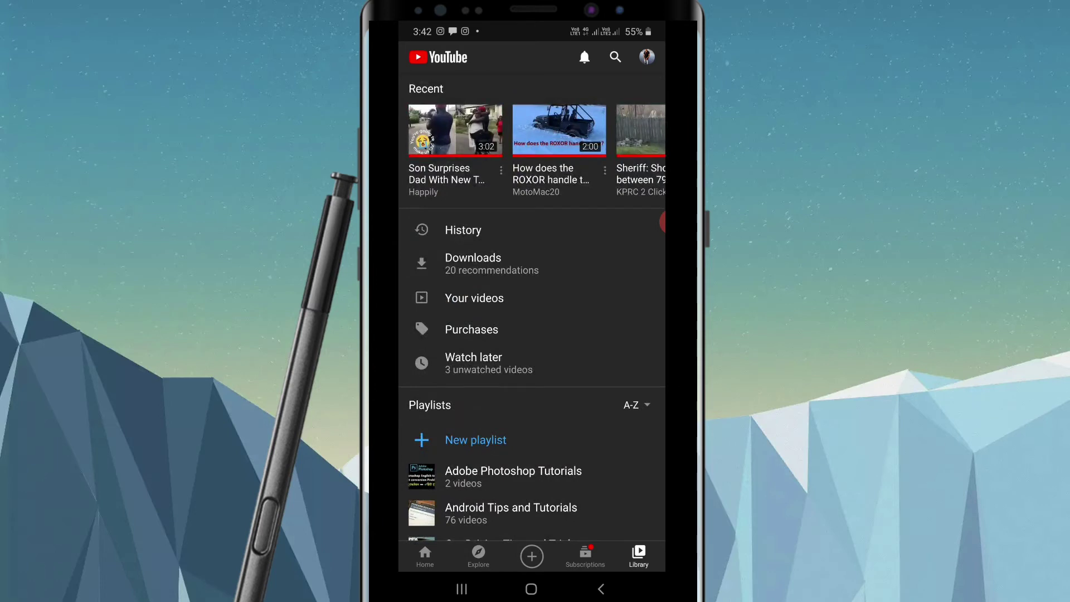
scroll(532, 334, "down", 3)
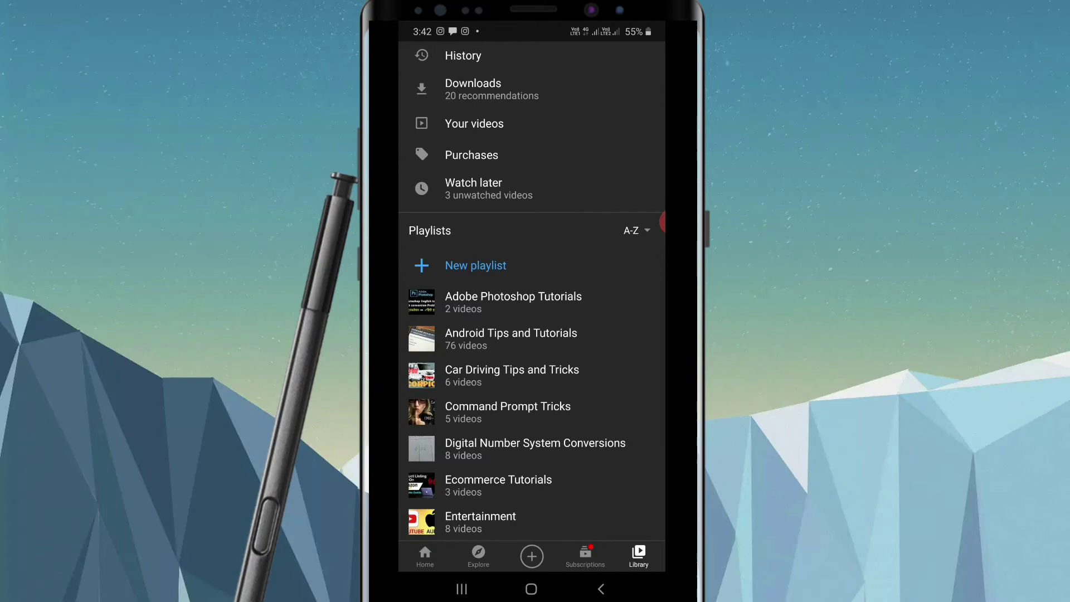
scroll(532, 335, "down", 3)
scroll(532, 335, "down", 2)
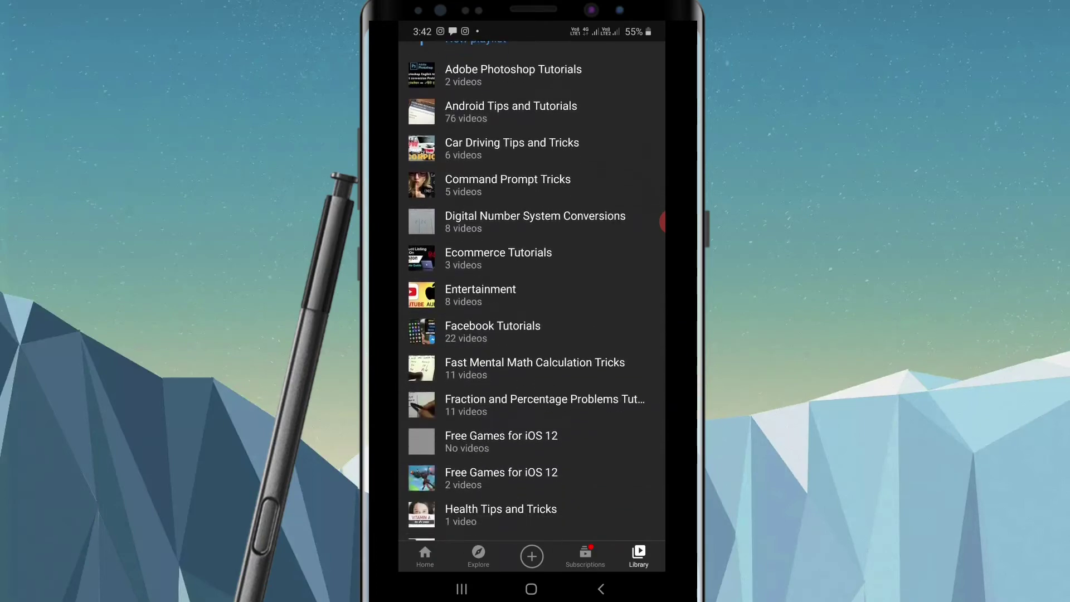
scroll(531, 334, "down", 3)
scroll(533, 293, "down", 3)
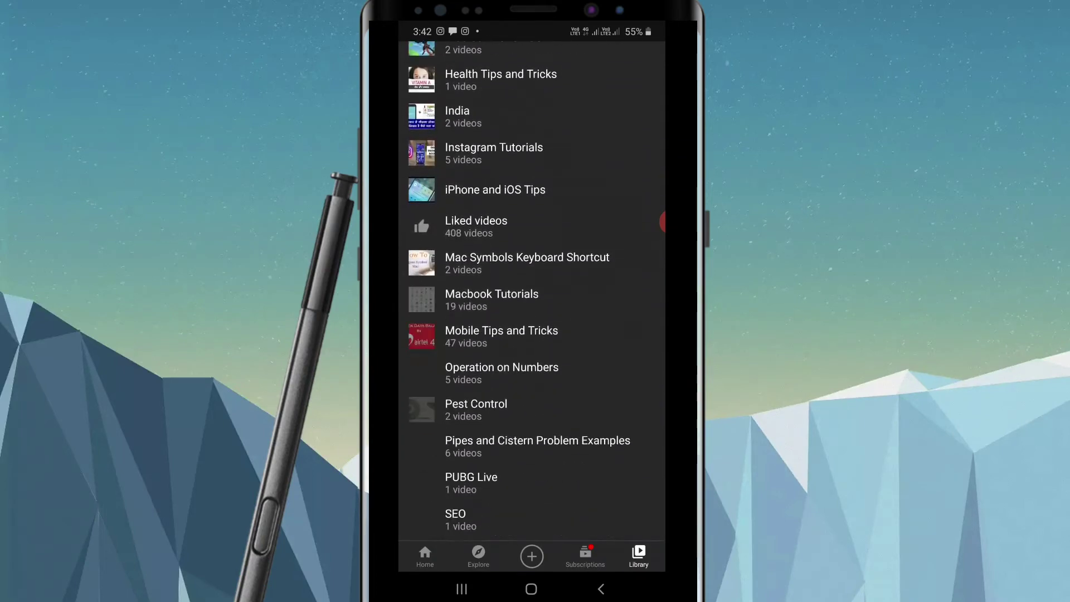
scroll(531, 293, "up", 10)
scroll(532, 335, "down", 3)
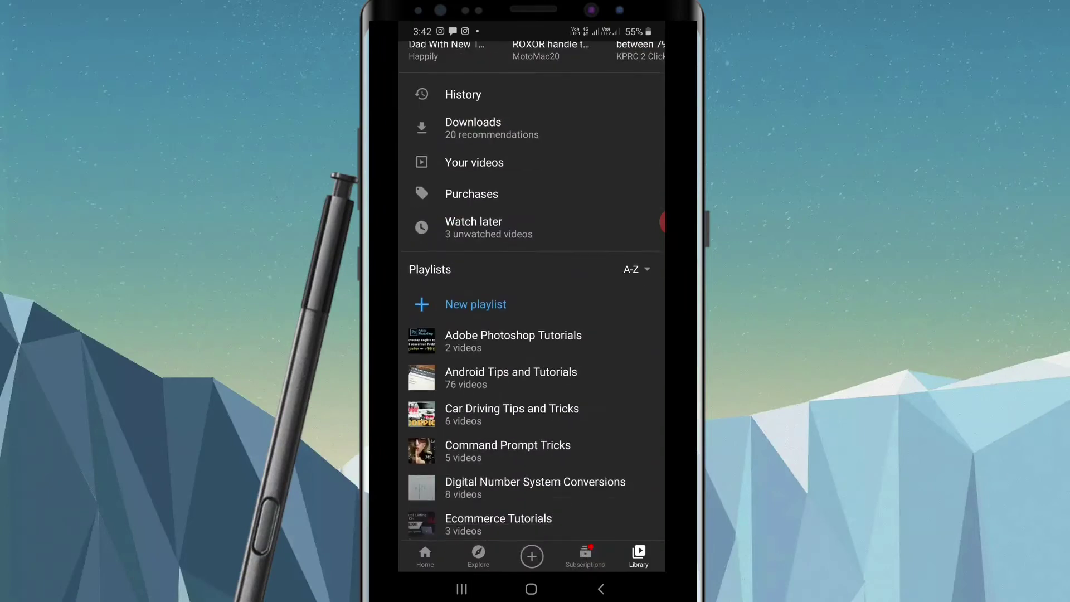
scroll(532, 334, "down", 3)
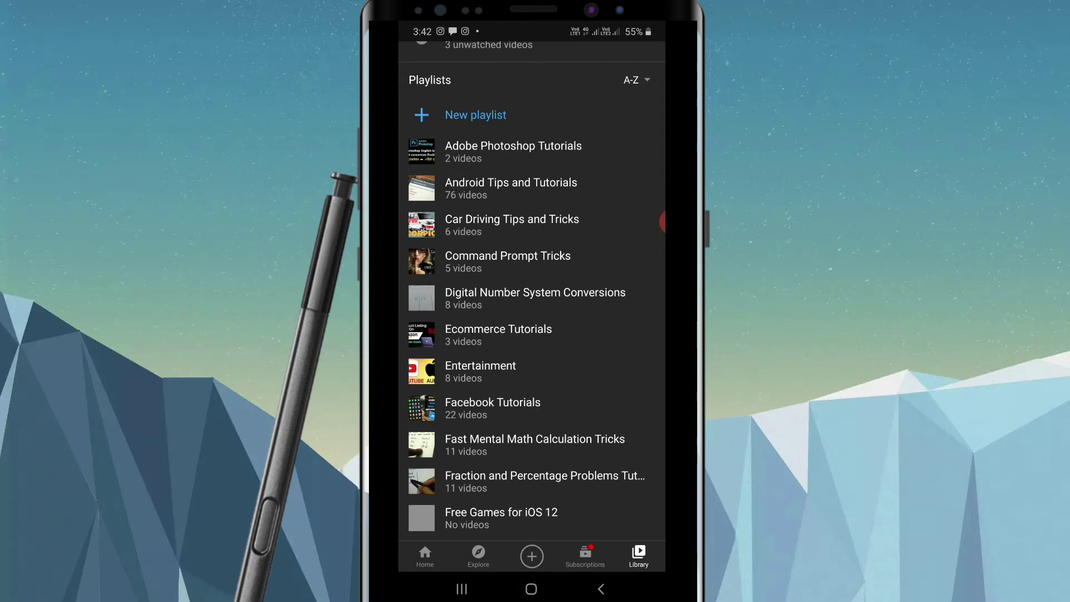
scroll(532, 334, "down", 2)
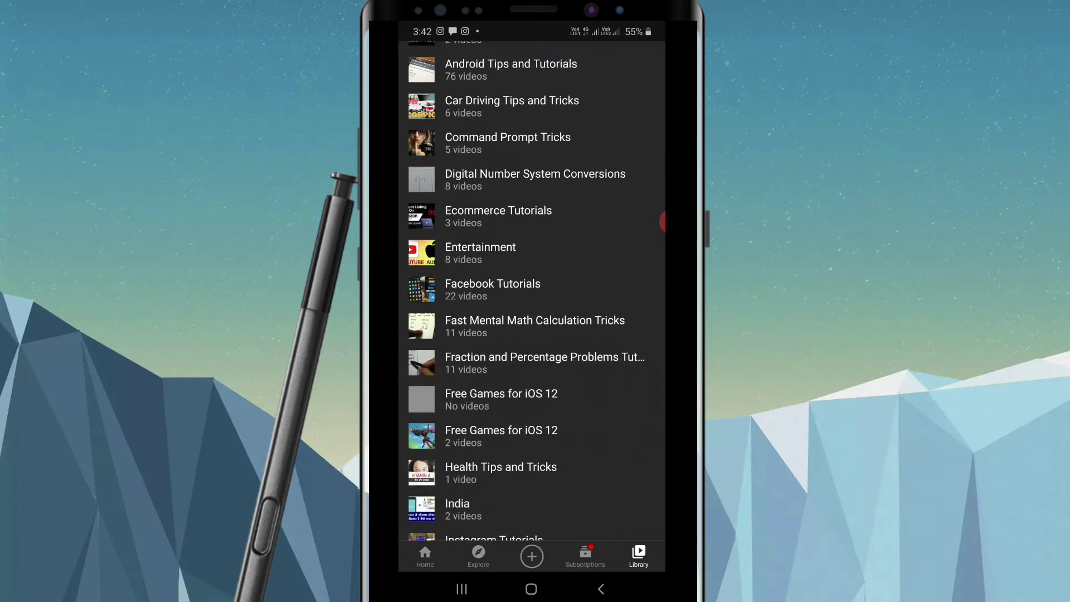
left_click(480, 252)
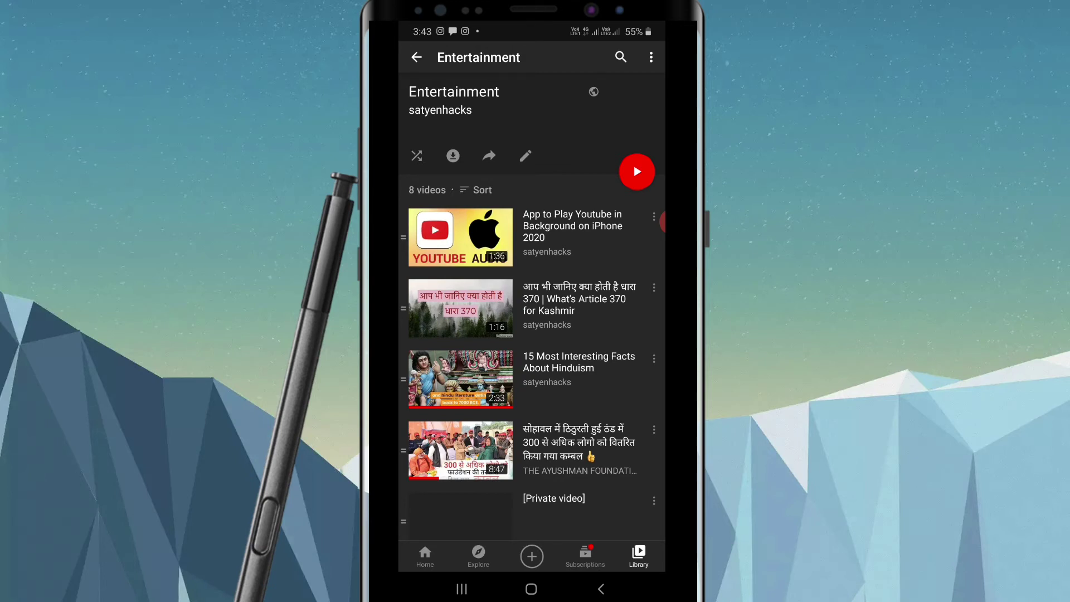
Show the Entertainment playlist's share sheet, then go back to the home screen
left_click(489, 155)
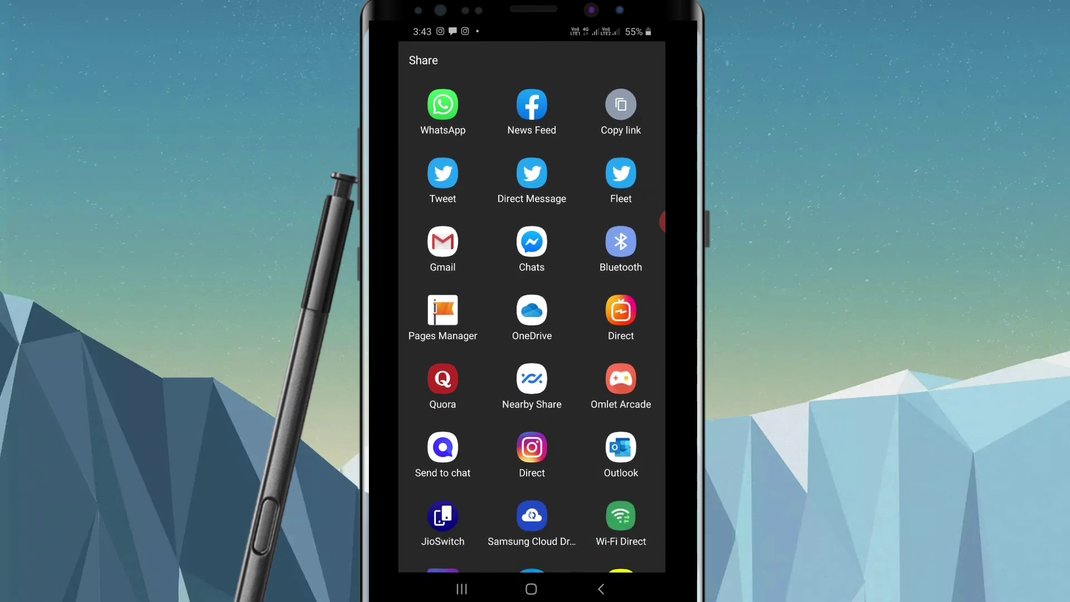
scroll(532, 307, "down", 3)
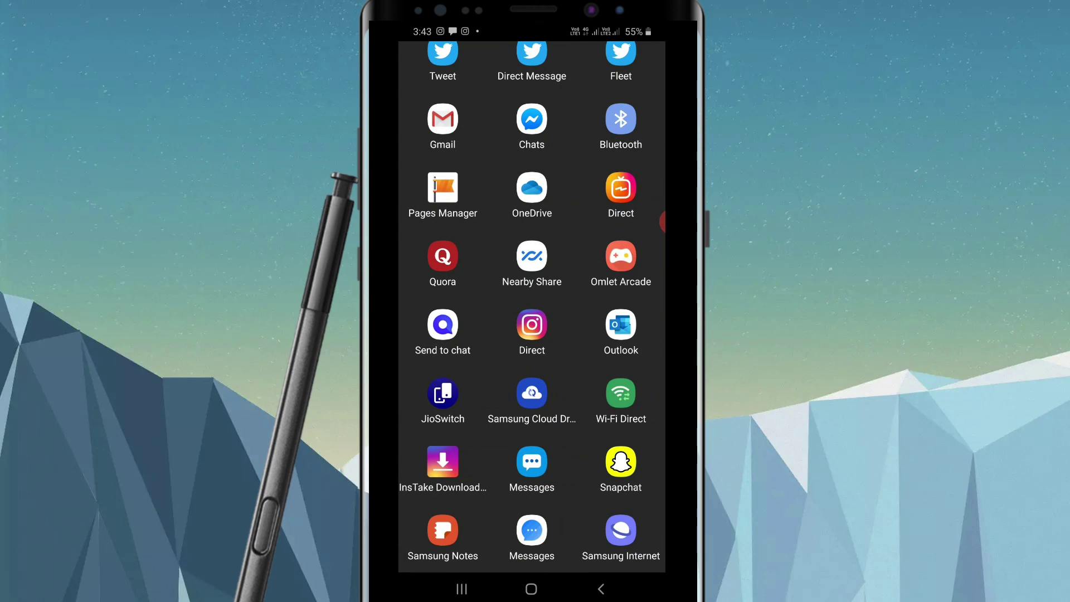
scroll(533, 307, "up", 3)
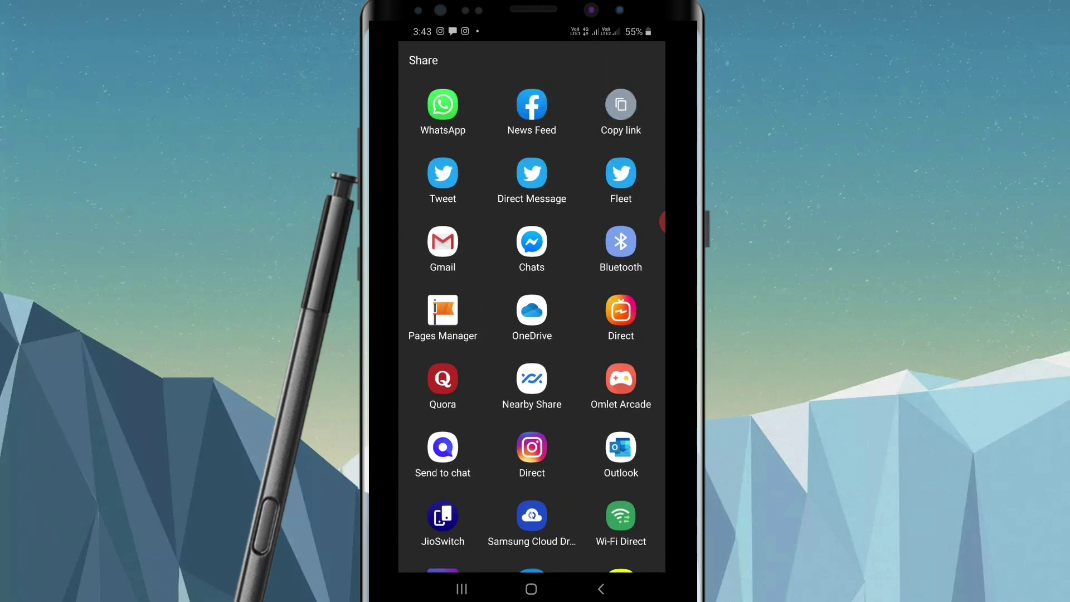
scroll(532, 307, "up", 3)
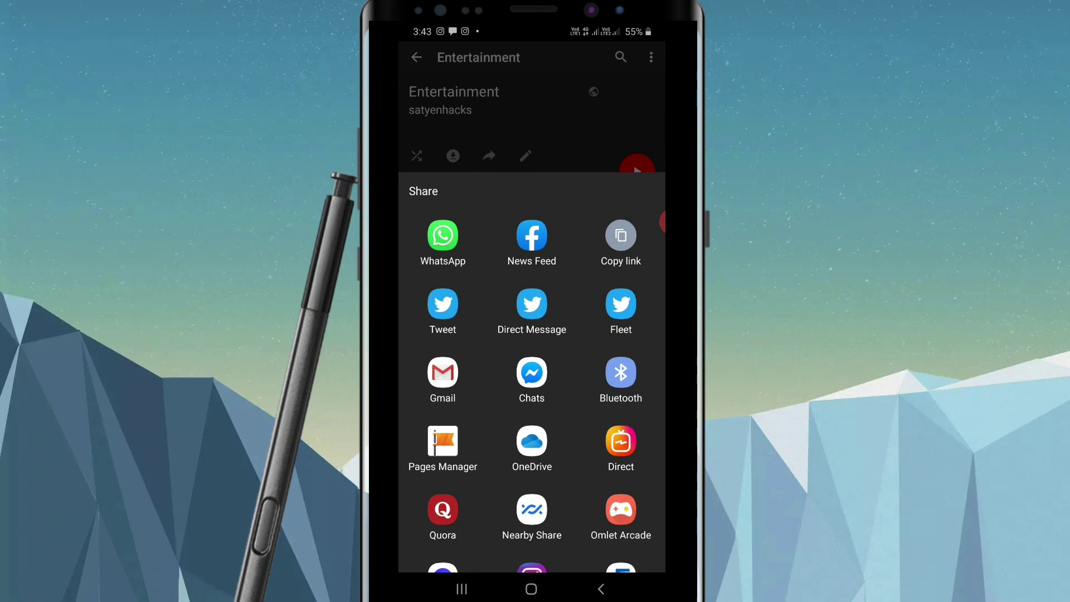
scroll(531, 335, "up", 3)
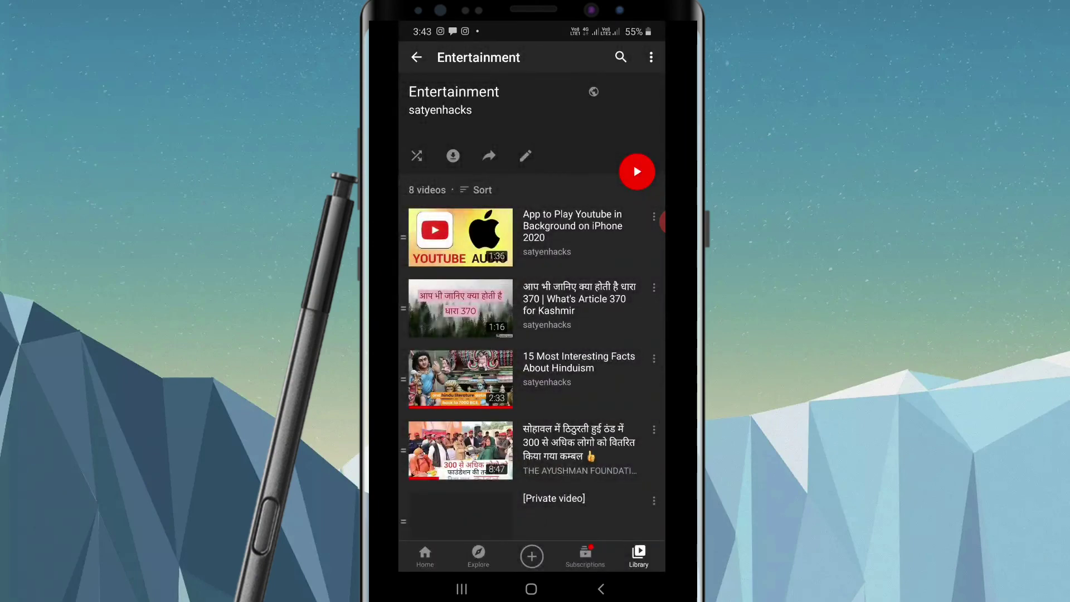
left_click(531, 588)
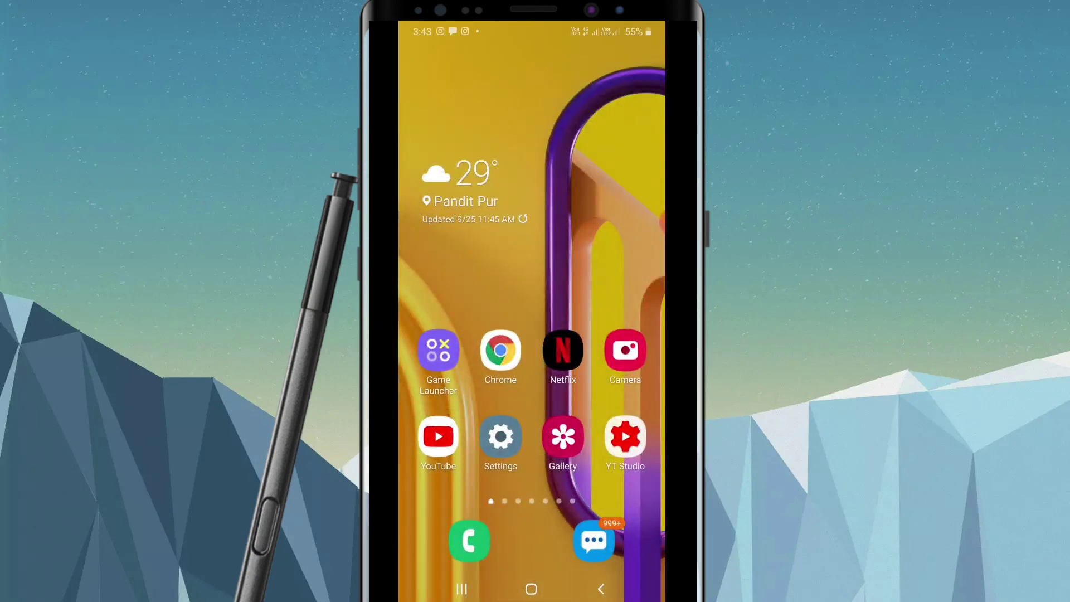
left_click(650, 221)
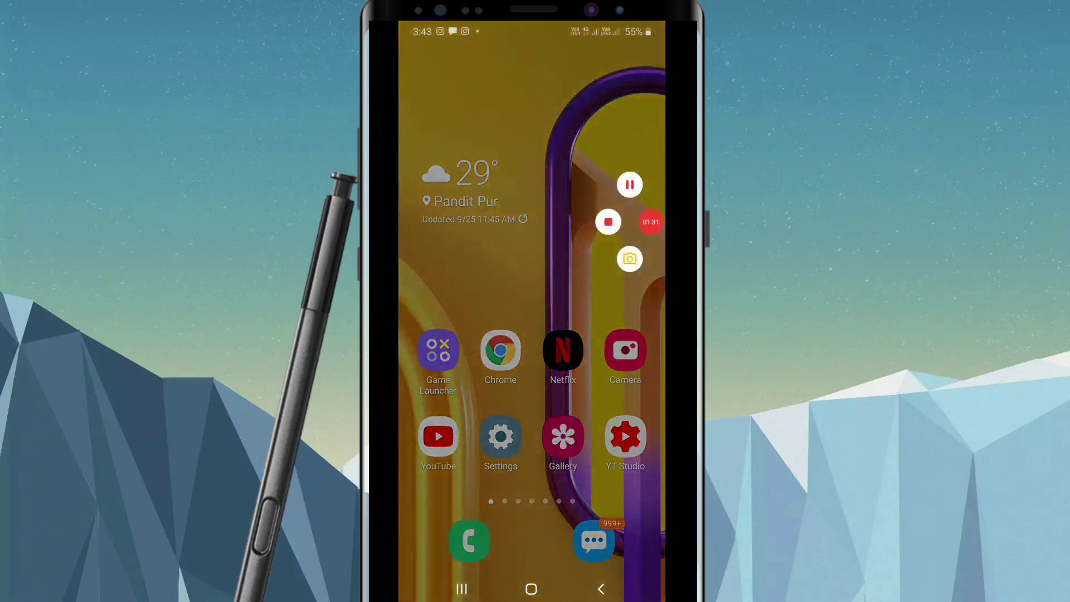